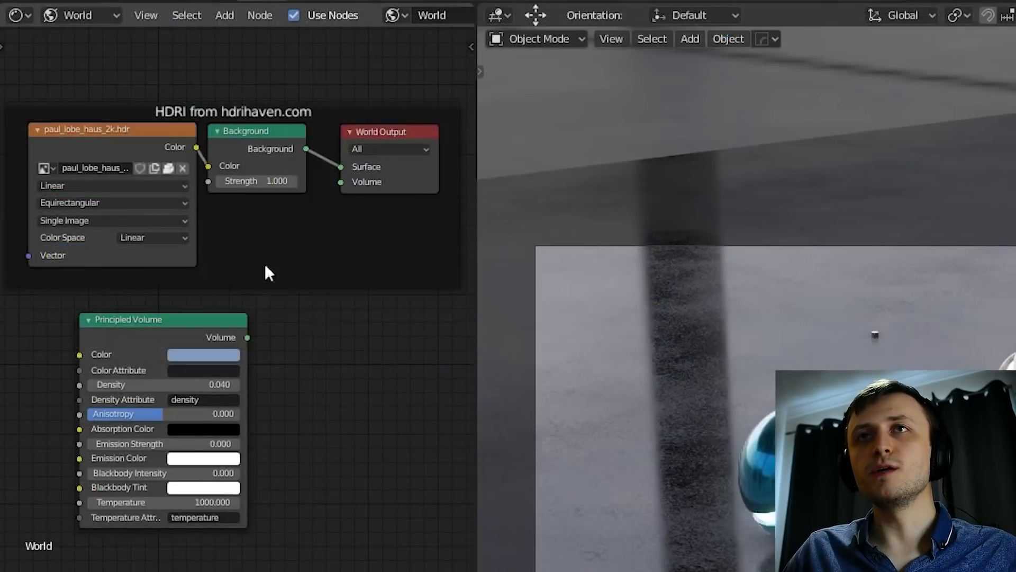
- Examine the world node tree, from the HDRI environment texture through the Background node to the World Output
middle_click_drag(151, 167, 171, 209)
middle_click_drag(300, 347, 284, 341)
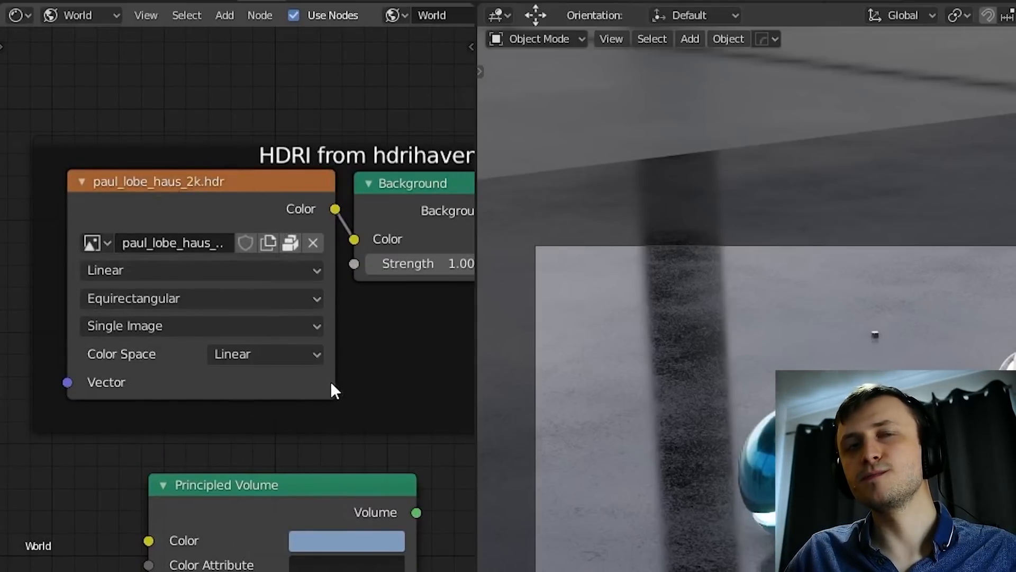
middle_click_drag(422, 383, 230, 379)
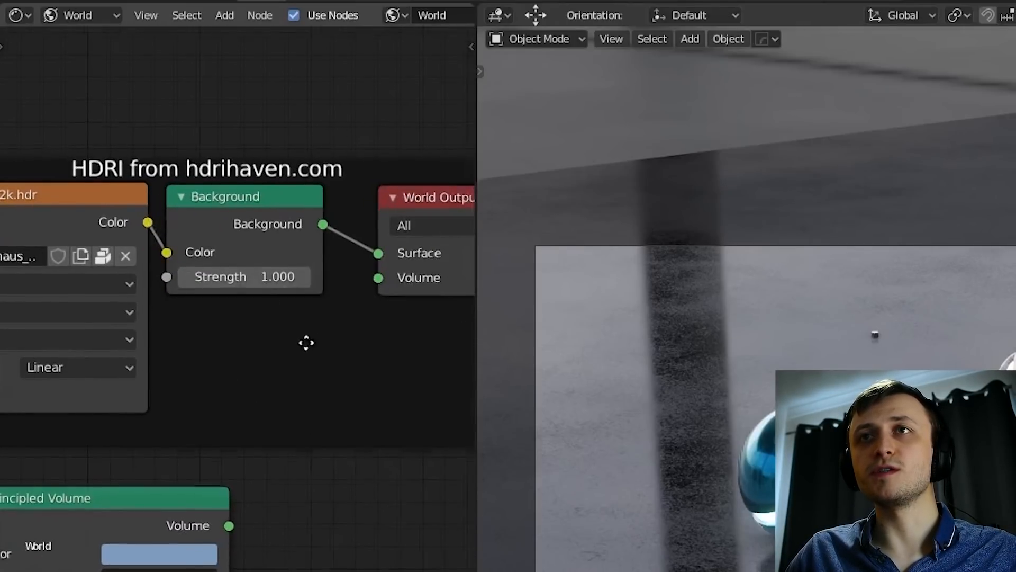
middle_click_drag(307, 340, 213, 351)
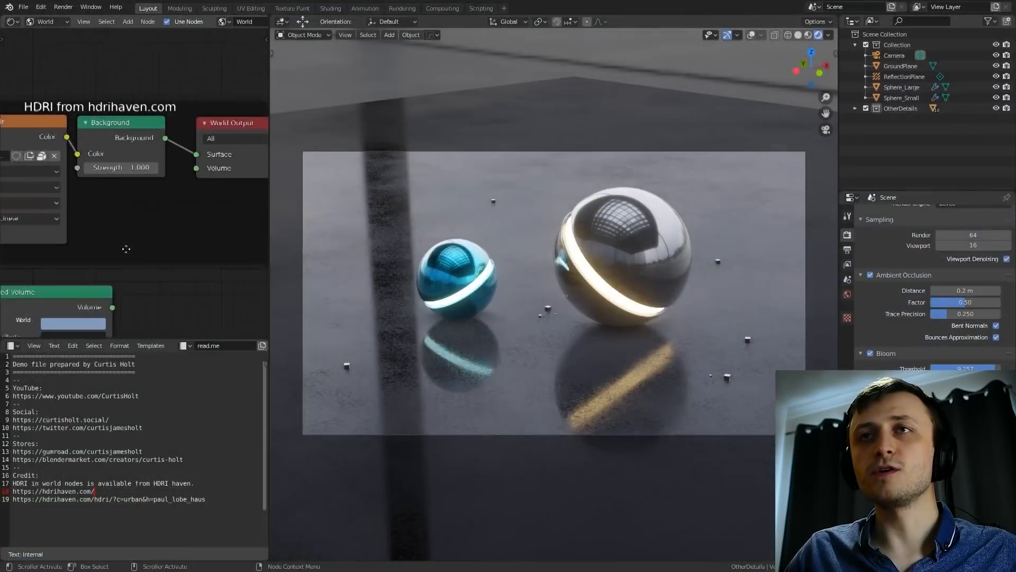
middle_click_drag(127, 248, 140, 212)
scroll(141, 212, "down", 6)
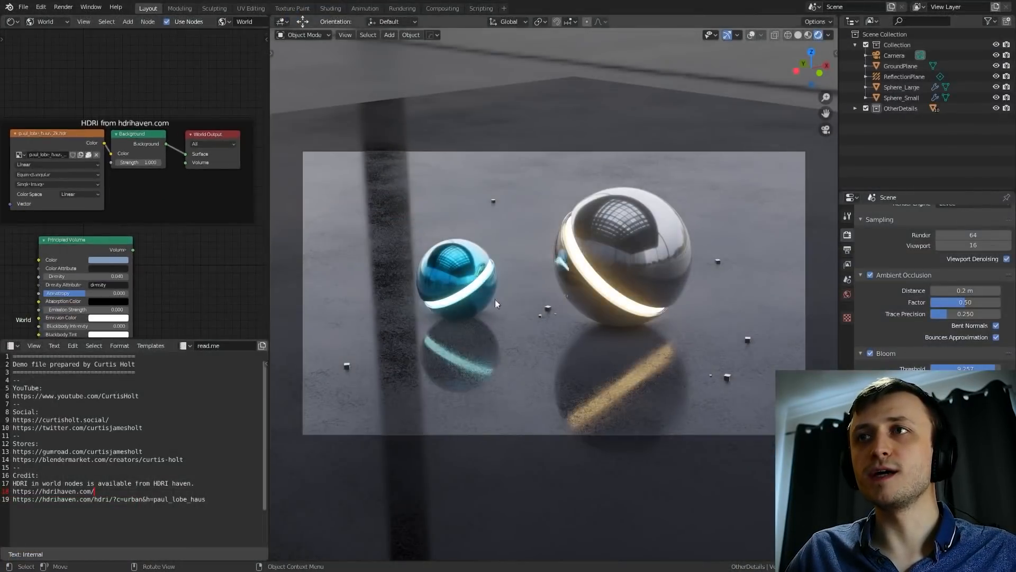
- Leave the camera view and try adding an RGB Curves node to the world node tree
key("KP_0")
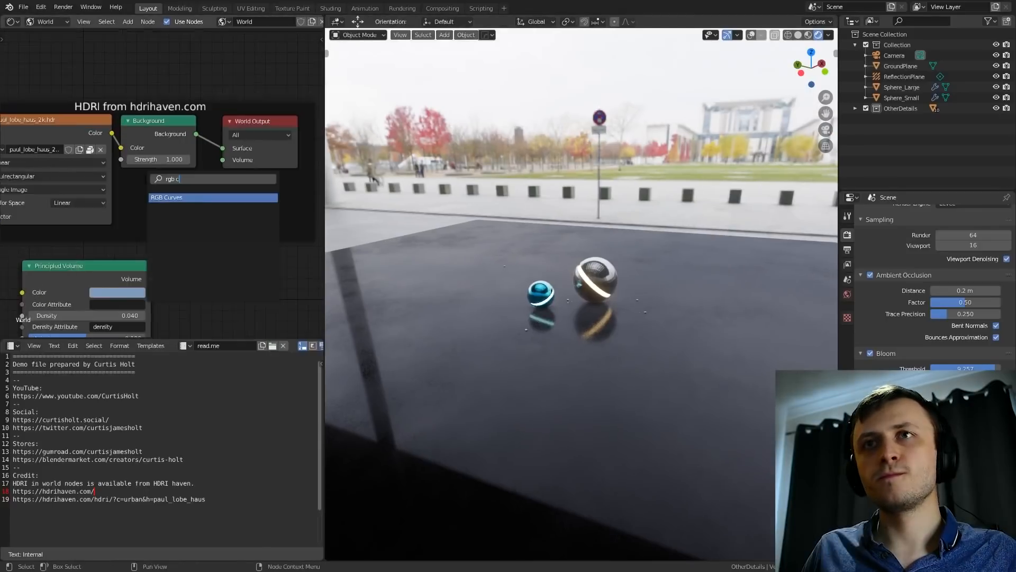
key("Return")
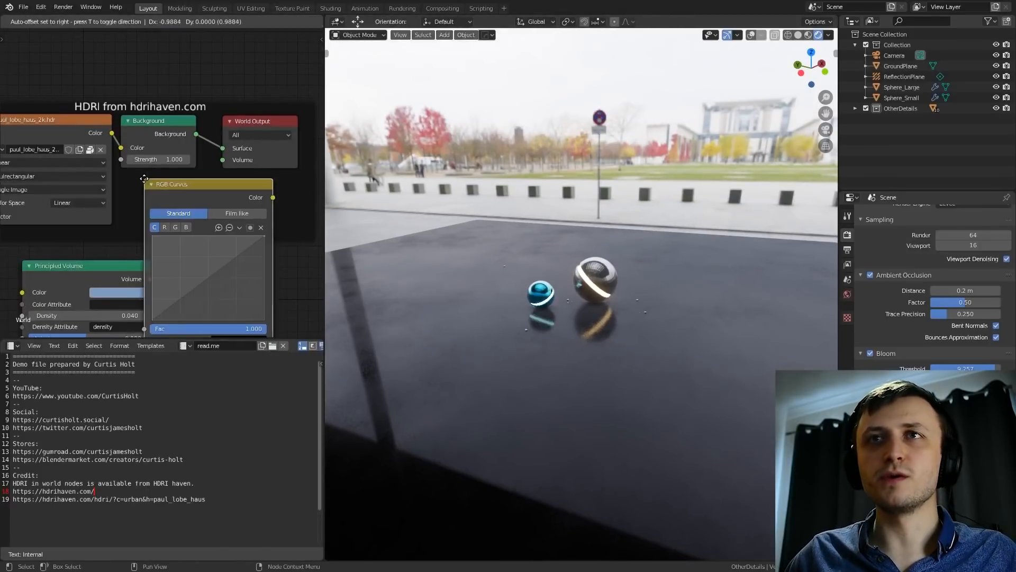
left_click(153, 145)
left_click_drag(233, 227, 252, 244)
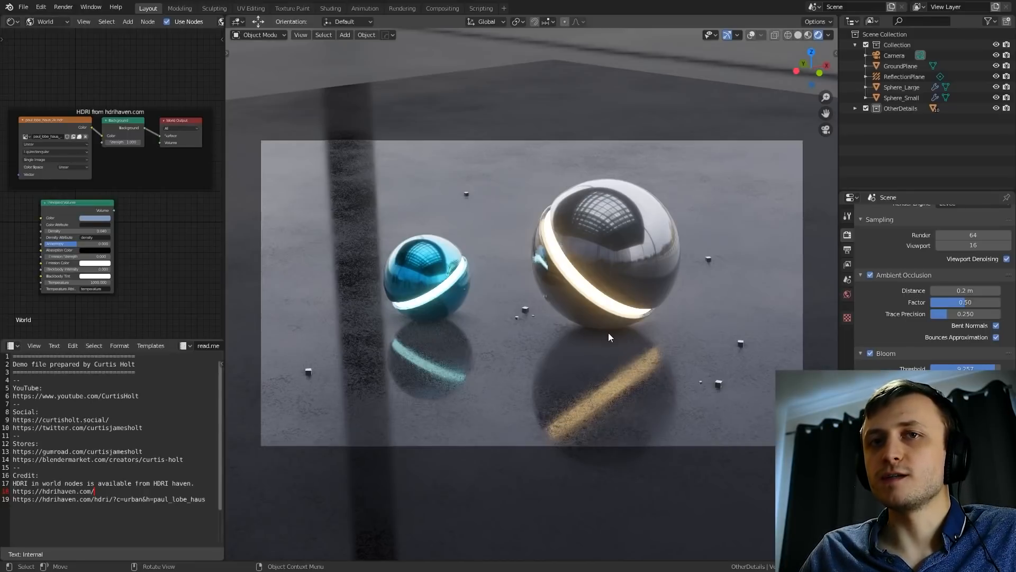
- Hide the ReflectionPlane and show it again to compare the reflections on the ground
left_click(996, 77)
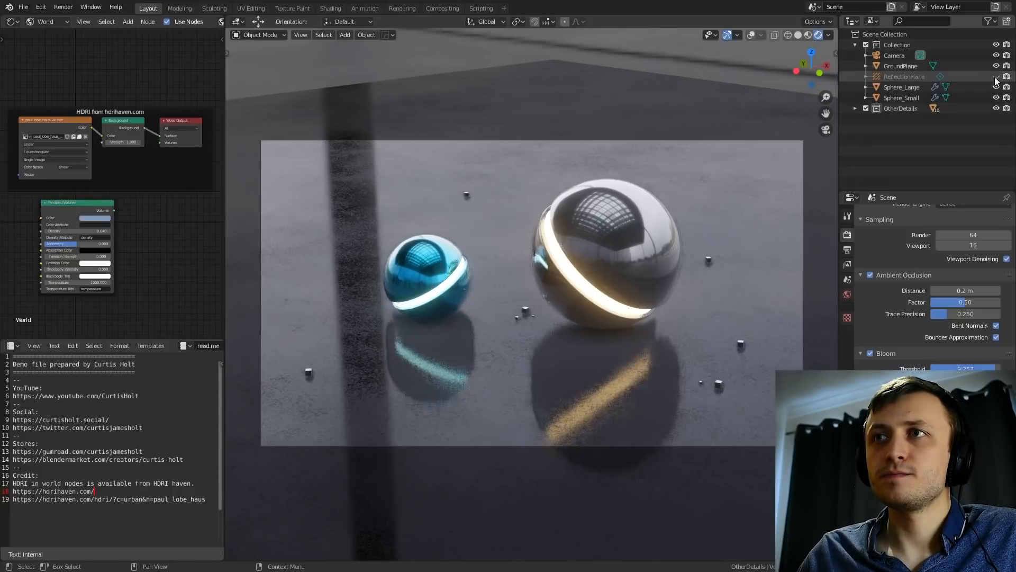
left_click(997, 77)
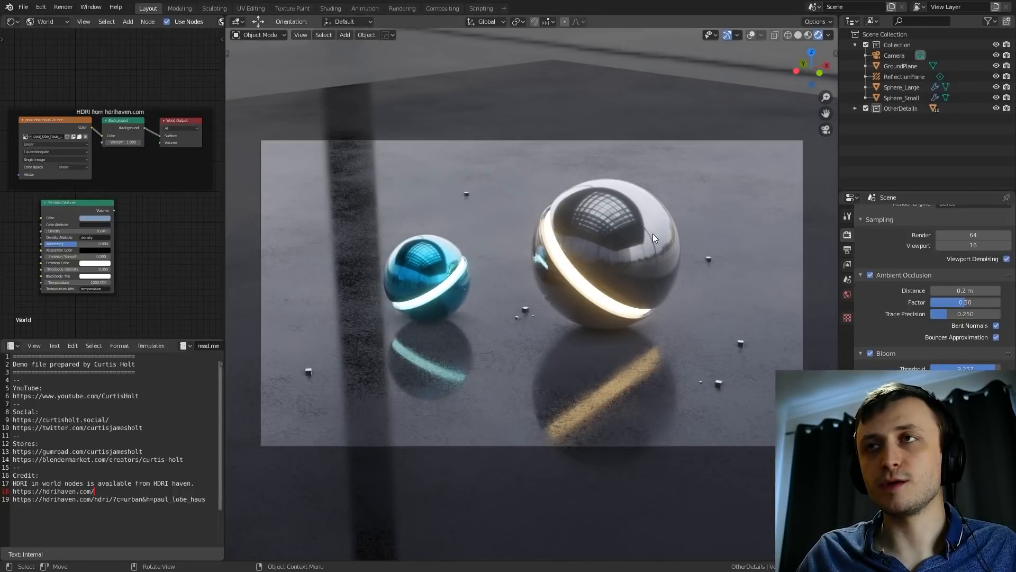
key("shift+a")
mouse_move(486, 311)
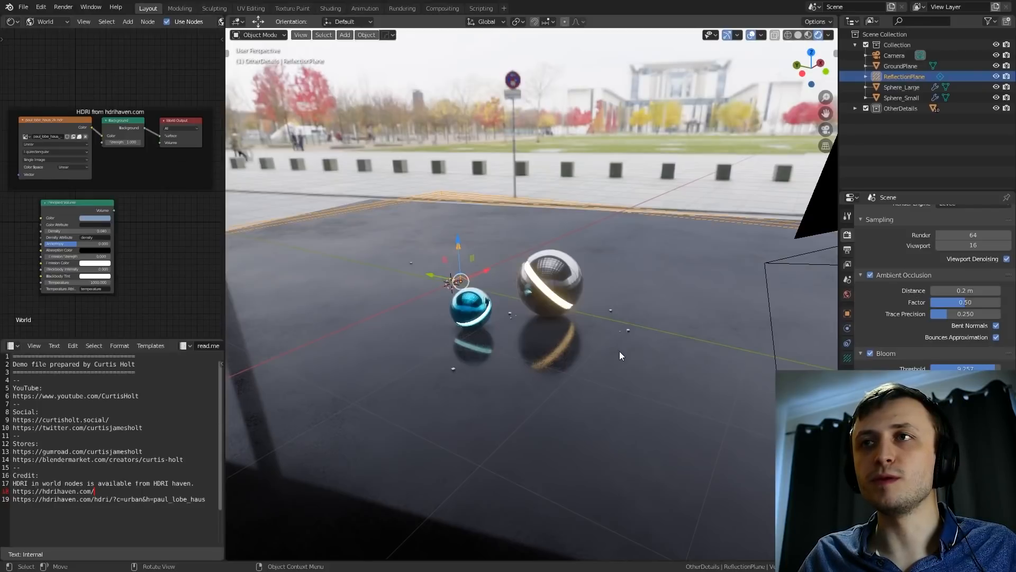
- Try lowering the ReflectionPlane beneath the ground surface, and raise it back just above the ground
scroll(619, 351, "up", 2)
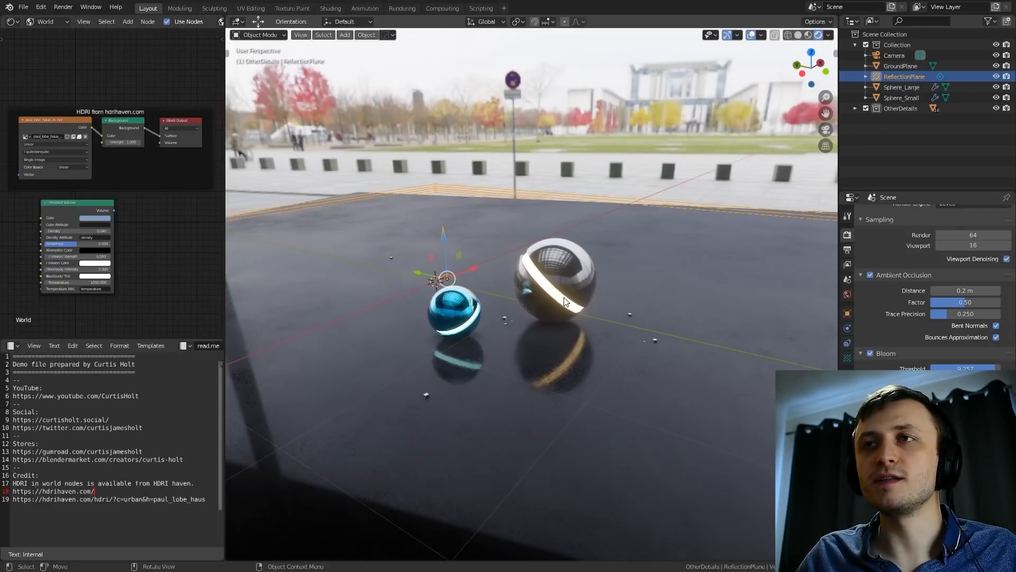
left_click_drag(442, 241, 443, 243)
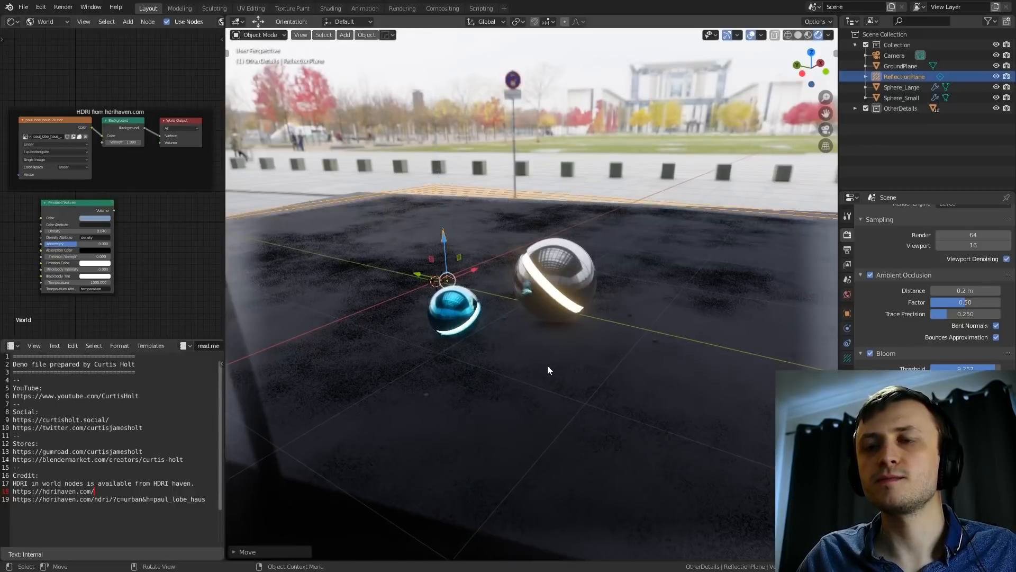
key("KP_0")
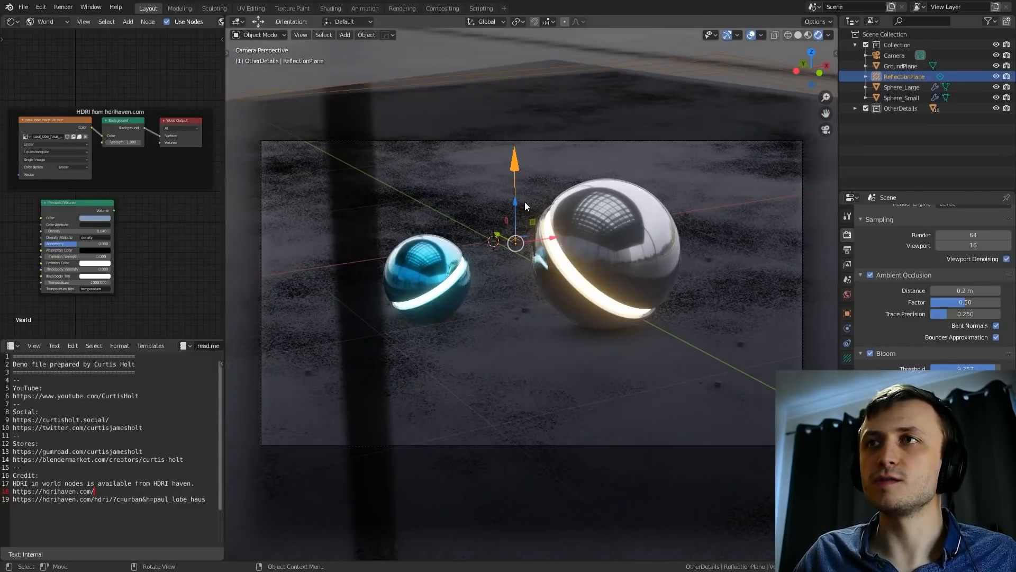
left_click_drag(515, 202, 516, 199)
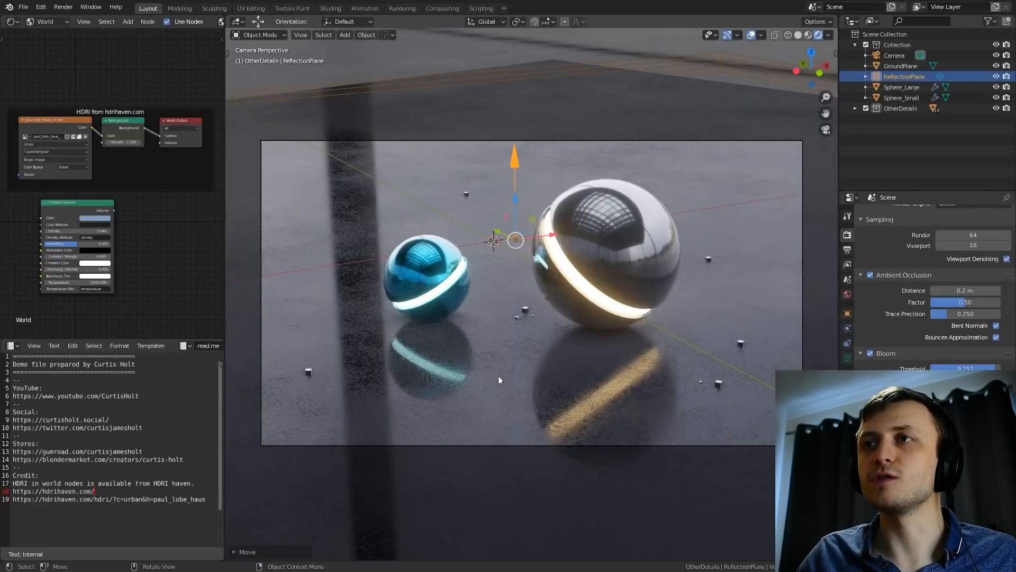
key("alt+a")
key("alt+shift+z")
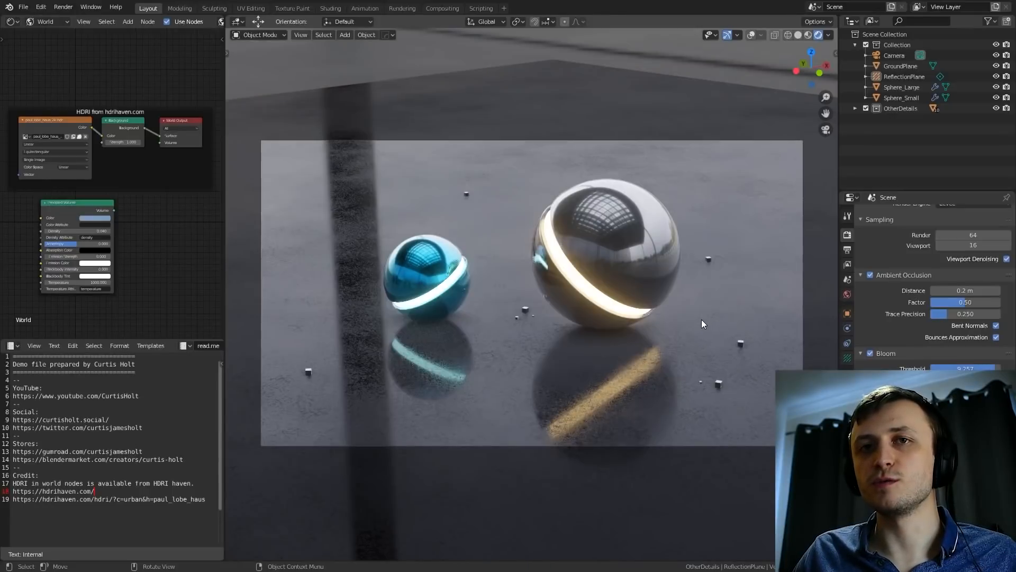
- Expand the Screen Space Reflections settings and compare the spheres' reflections with the effect off and on
middle_click_drag(701, 319, 537, 279)
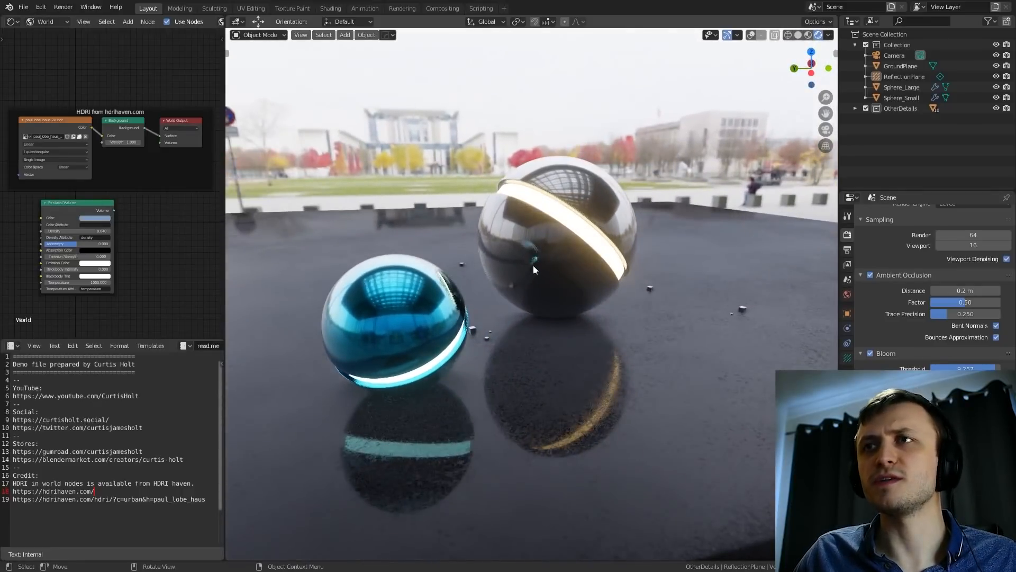
middle_click_drag(522, 279, 502, 297)
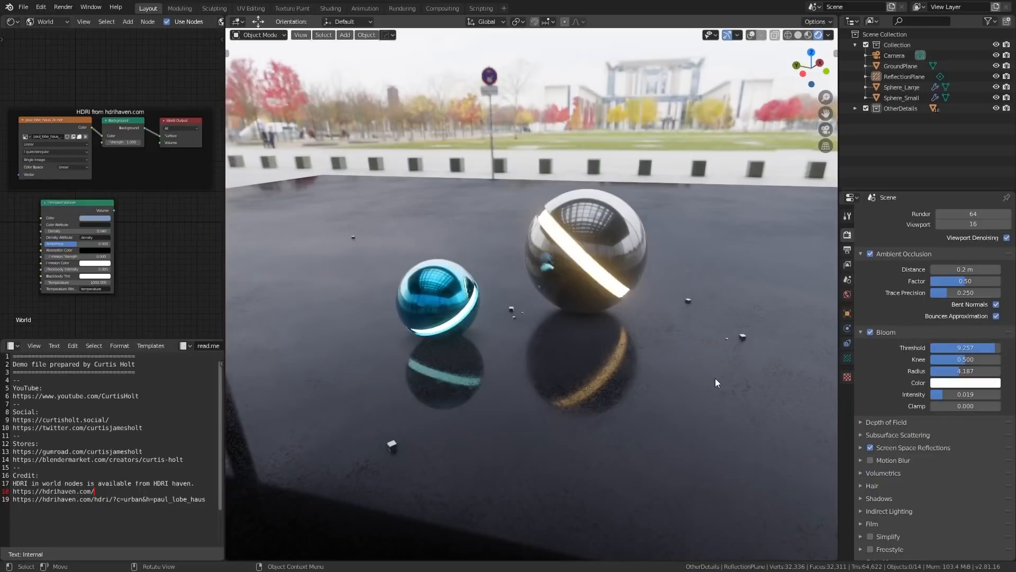
scroll(903, 360, "down", 2)
left_click(894, 403)
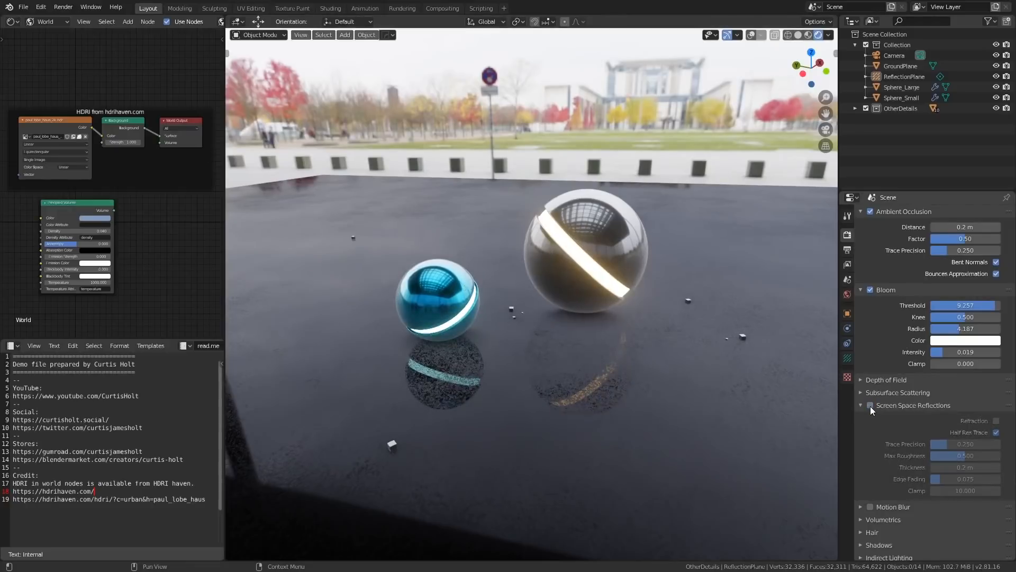
scroll(871, 295, "up", 3)
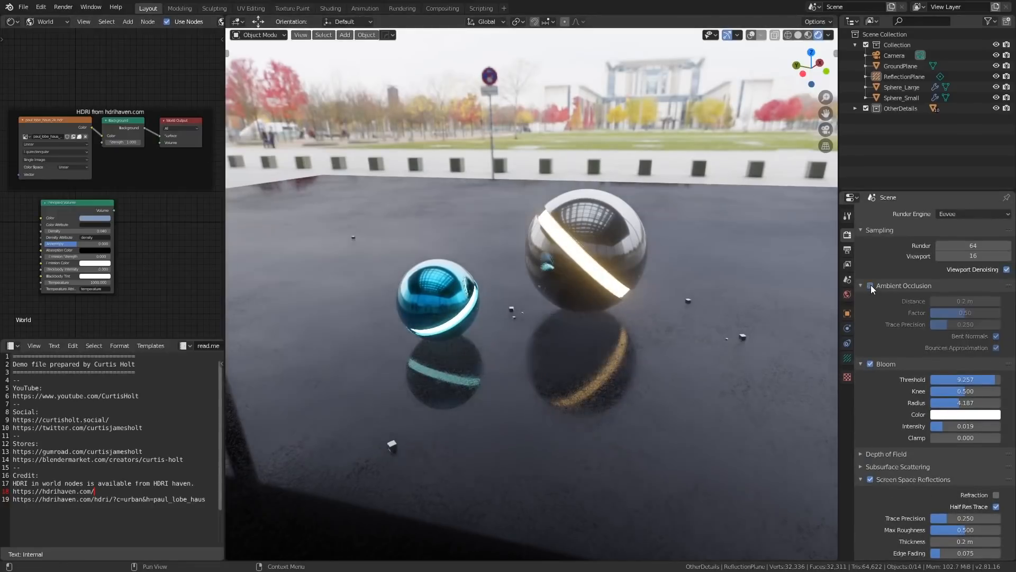
- Toggle Ambient Occlusion and Bloom off and back on to compare their effect on the scene
left_click(871, 364)
left_click(871, 365)
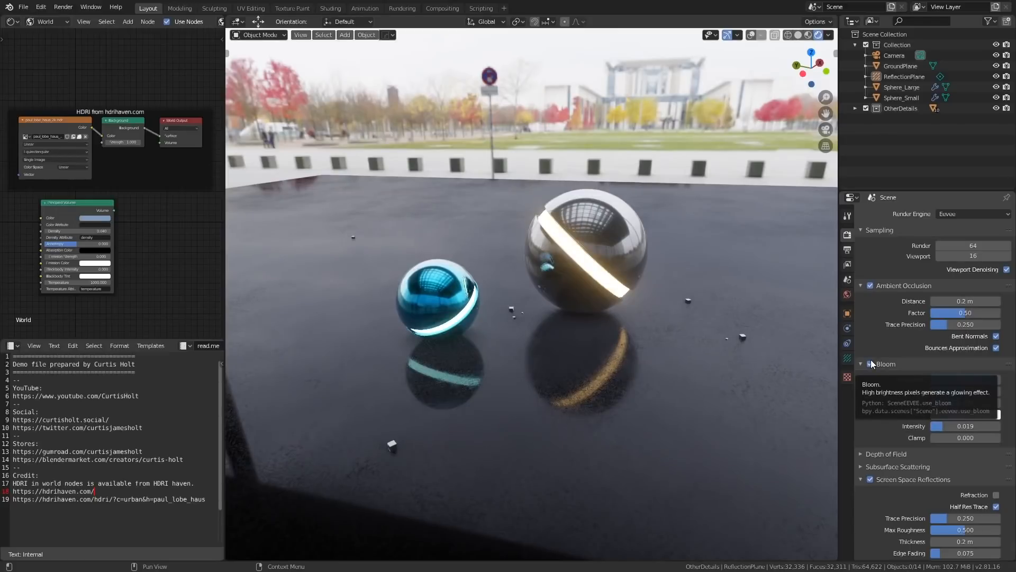
left_click(869, 286)
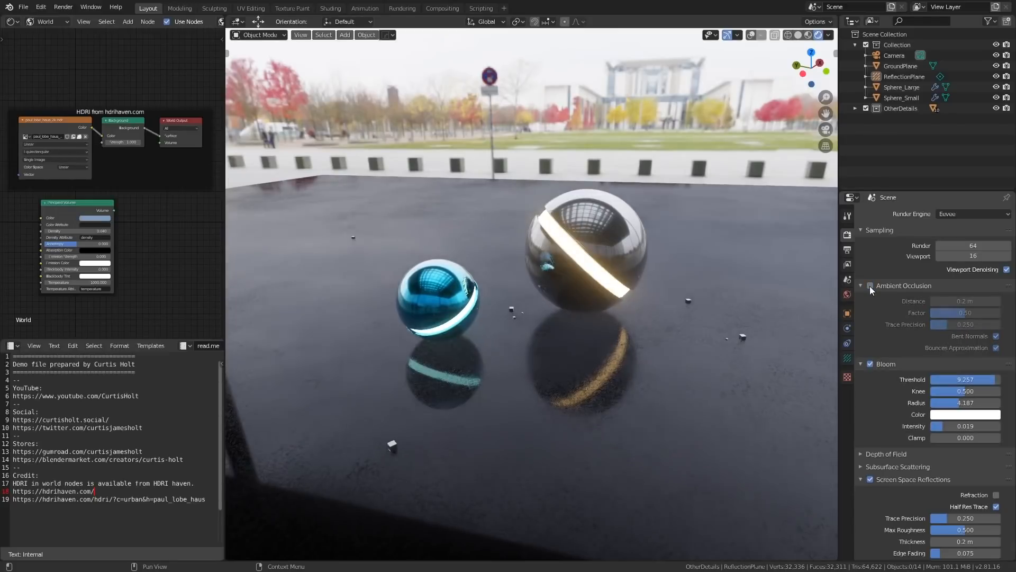
left_click(870, 286)
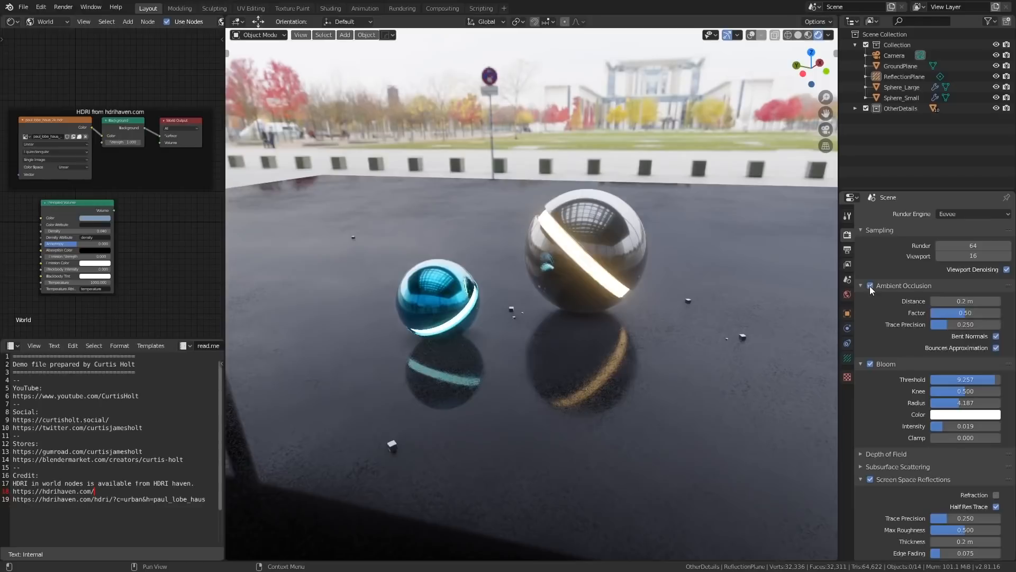
left_click(870, 364)
left_click(870, 364)
left_click(871, 364)
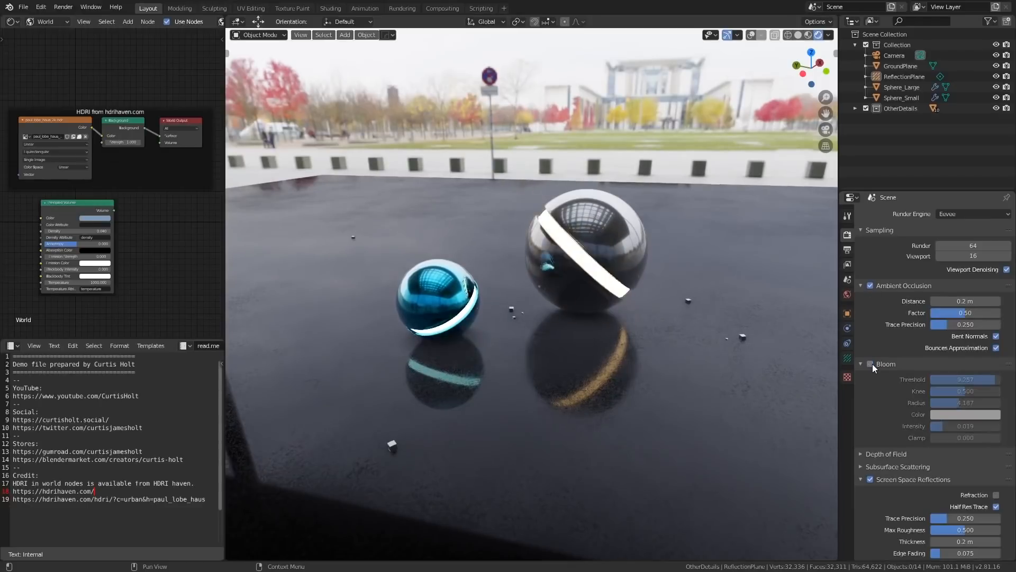
left_click(872, 364)
left_click(871, 364)
left_click(871, 364)
- Switch the render engine to Cycles for comparison and return it to Eevee
left_click(948, 217)
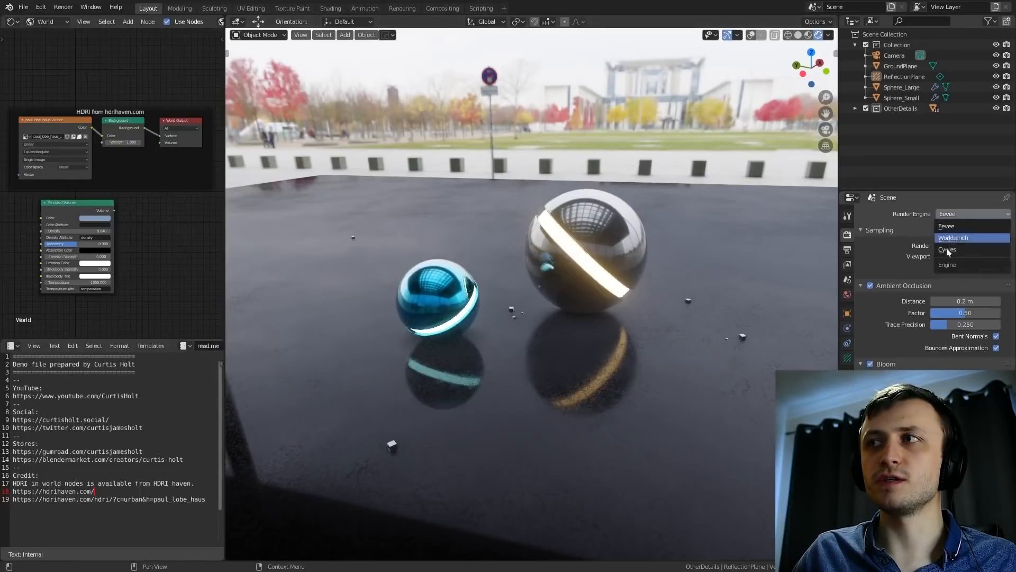
left_click(949, 251)
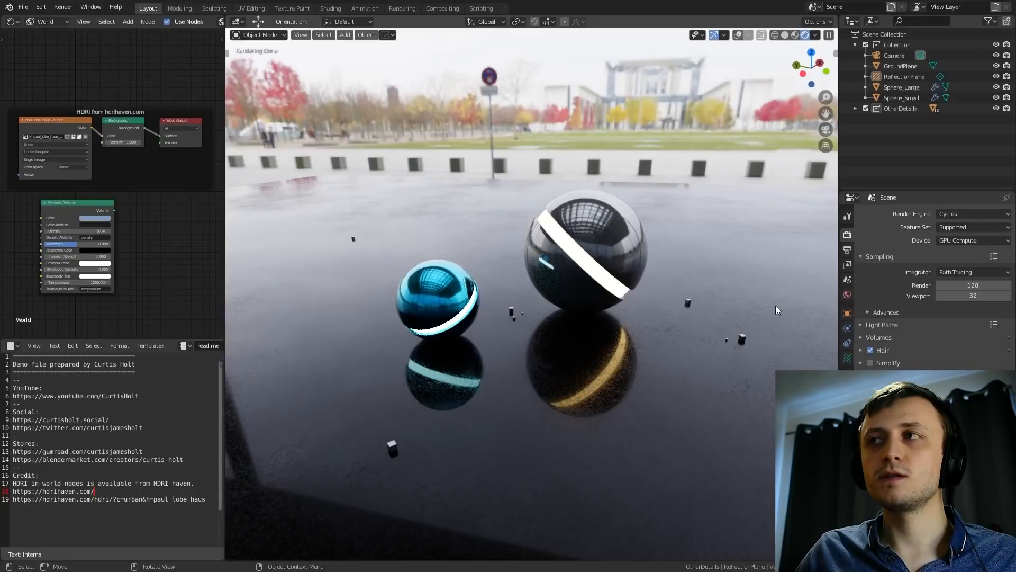
left_click(970, 213)
left_click(961, 225)
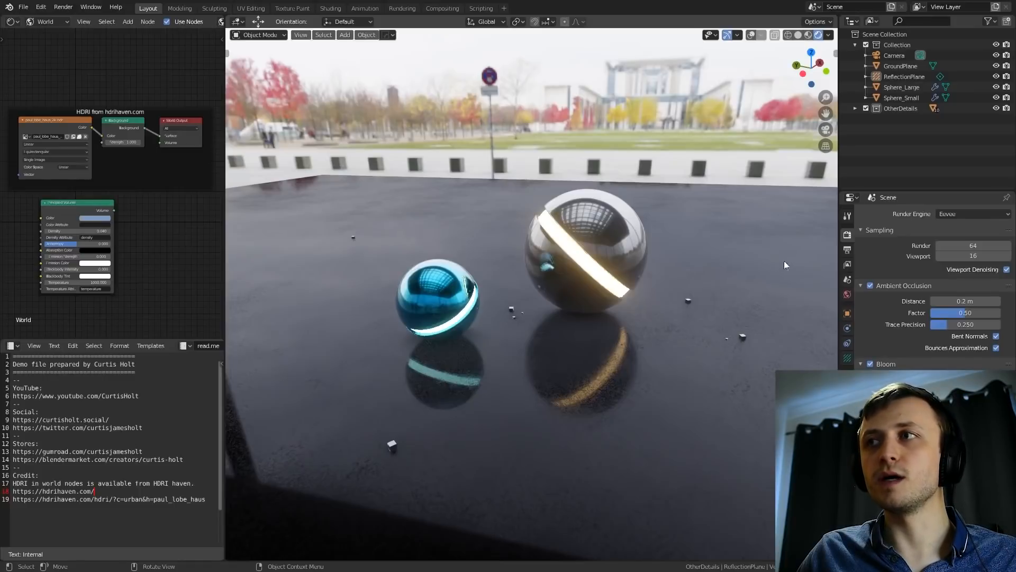
- Disable Bloom and re-enable it to compare the glow of the spheres' light strips in Eevee
left_click(870, 364)
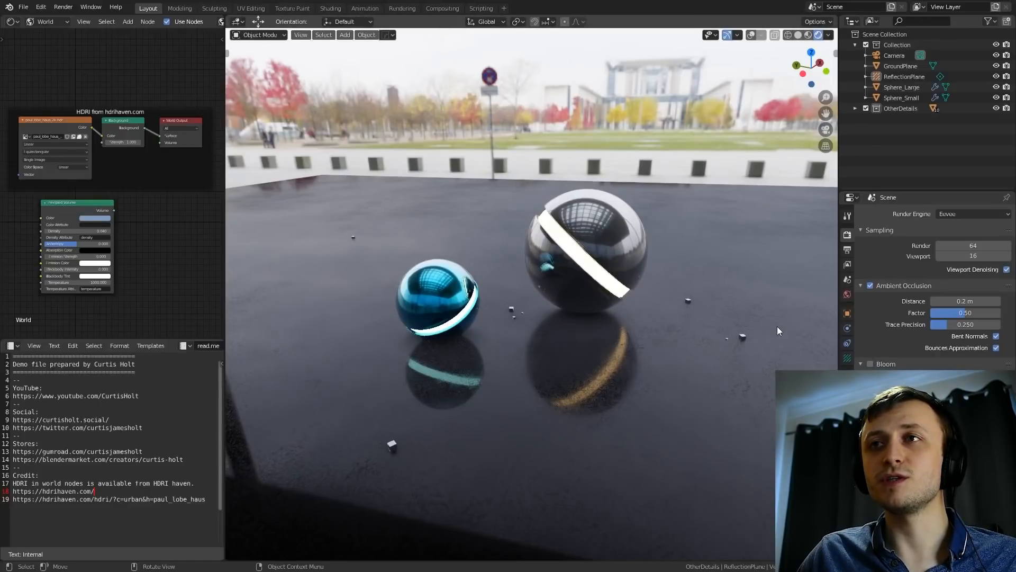
left_click(870, 365)
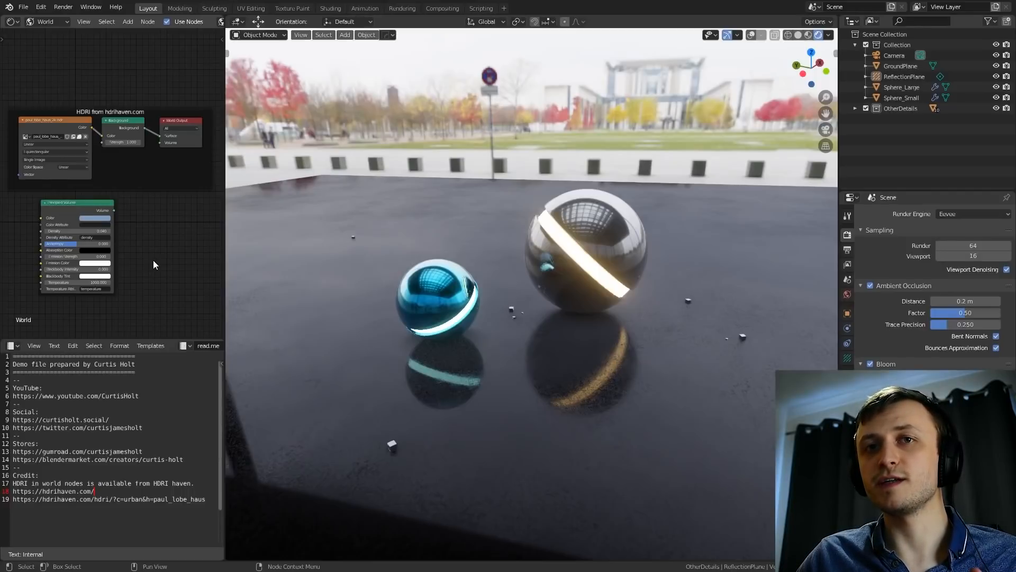
middle_click_drag(593, 360, 514, 357)
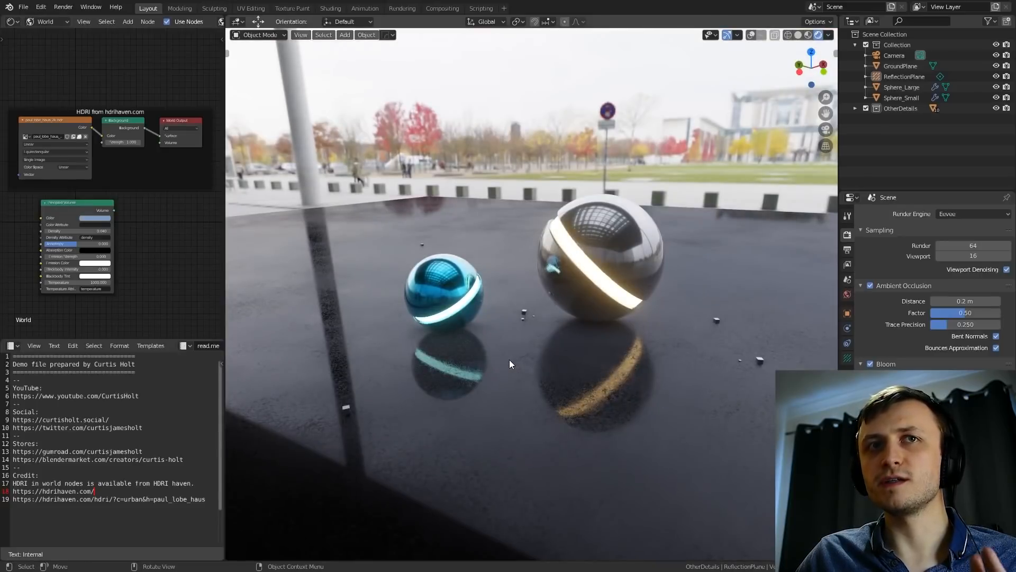
- Select the ground plane and switch the shader nodes from World to Object to show its Blacktop material
left_click(481, 370)
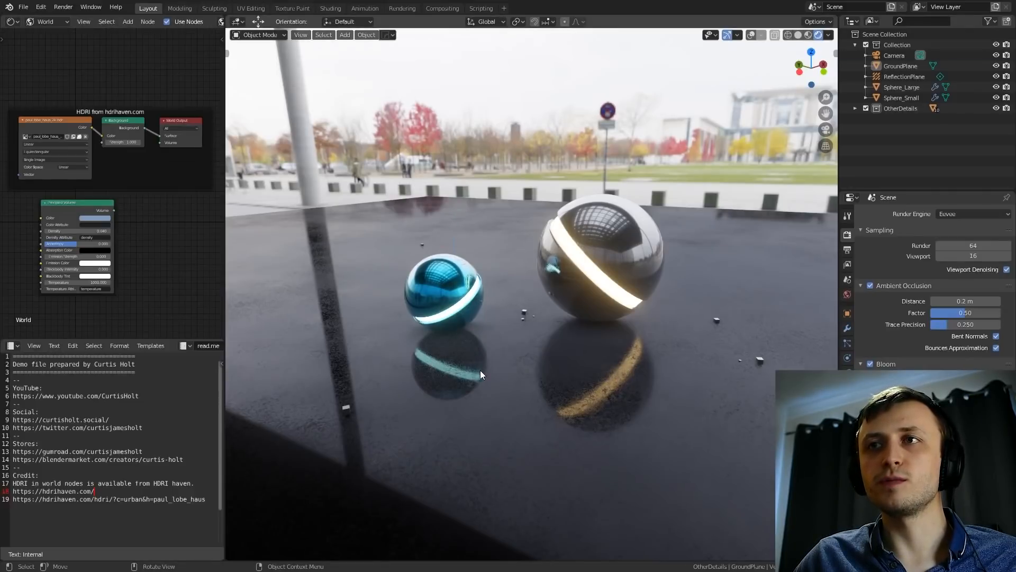
left_click(48, 21)
left_click(49, 33)
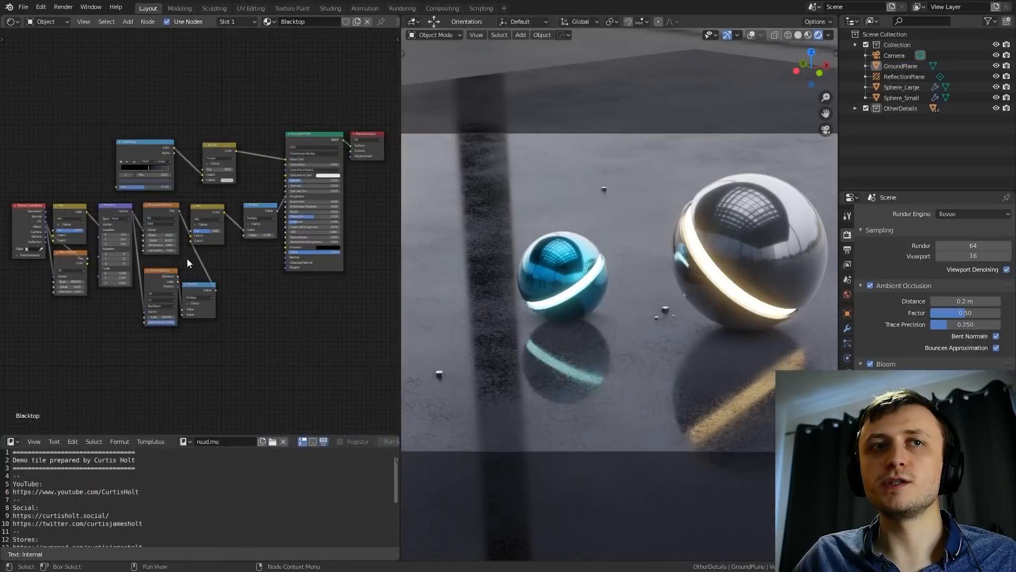
- Set the factor of the Mix node that blends the Musgrave and Voronoi textures to 0.648 in the Blacktop material
scroll(186, 259, "up", 3)
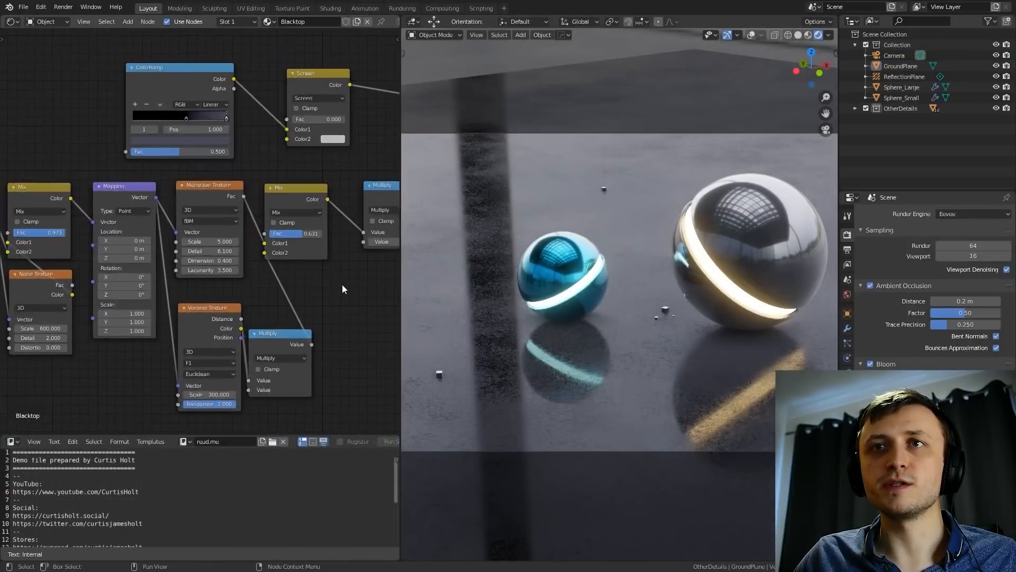
middle_click_drag(342, 285, 230, 259)
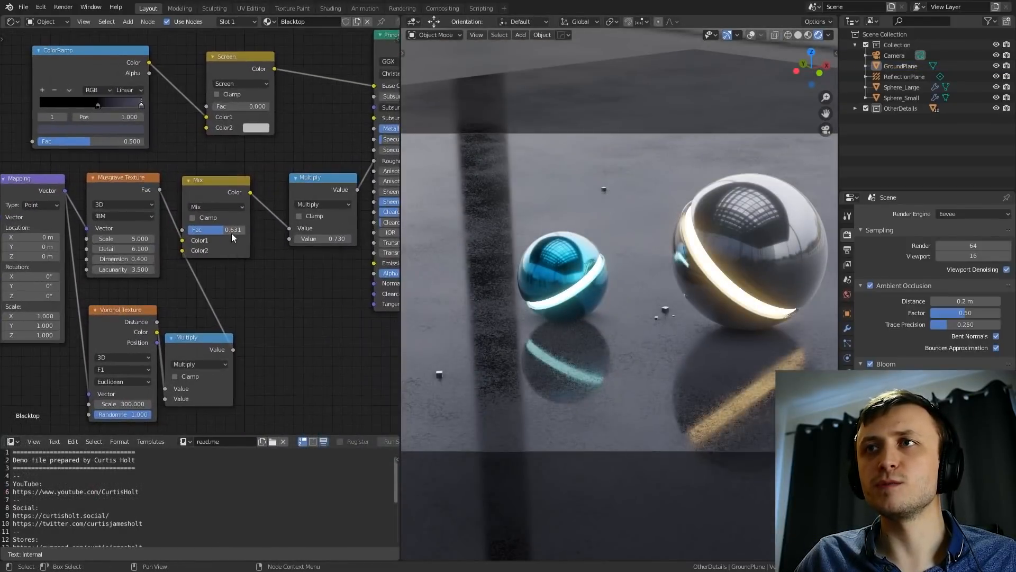
left_click_drag(230, 233, 221, 233)
middle_click_drag(240, 209, 51, 257)
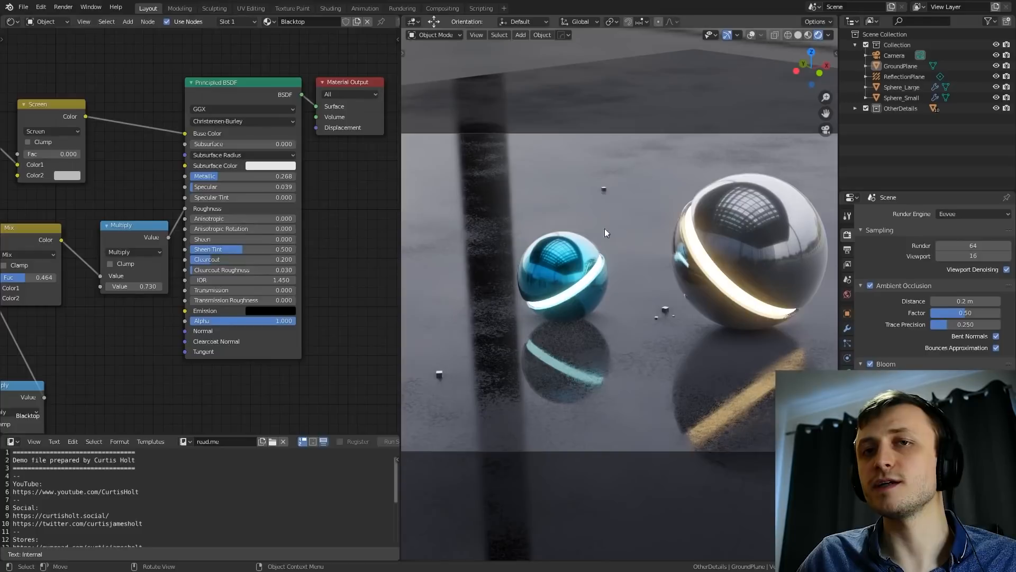
middle_click_drag(72, 292, 229, 260)
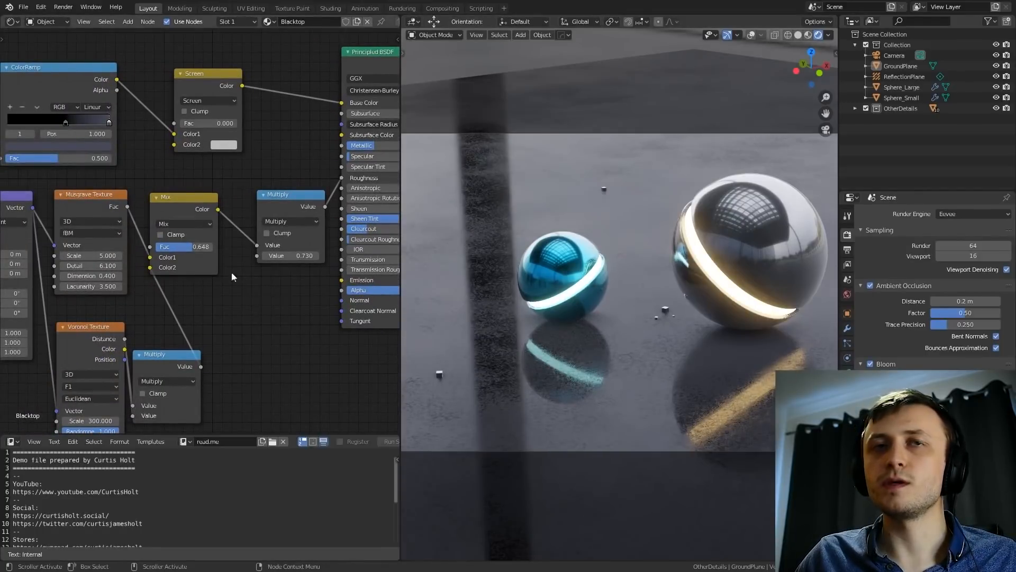
- Set the Mix node's factor to 0.448 and raise the value of the Multiply node feeding the Blacktop material's roughness
mouse_move(199, 246)
left_mouse_down()
mouse_move(185, 247)
mouse_move(205, 246)
left_mouse_up()
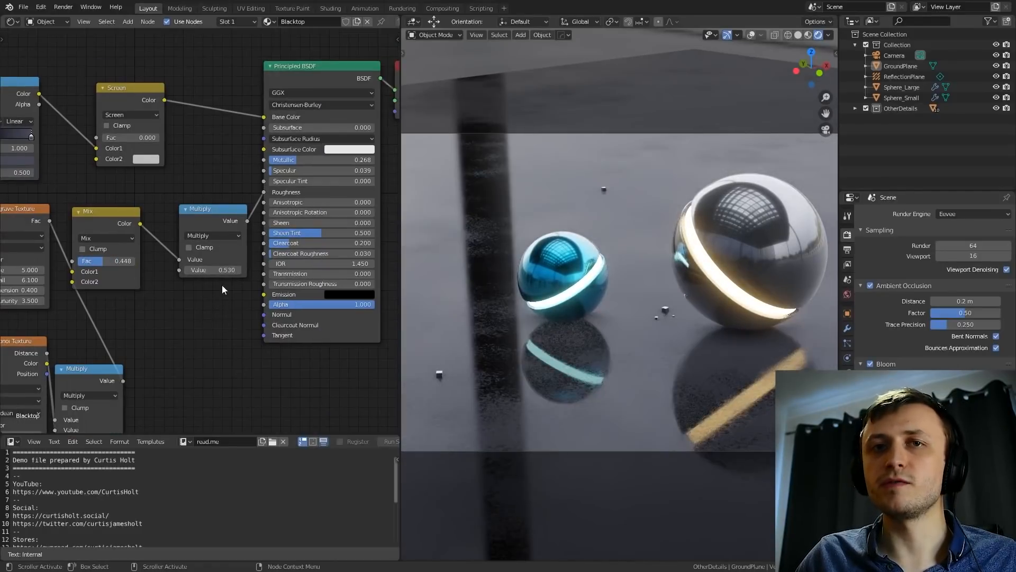
left_click_drag(214, 270, 270, 270)
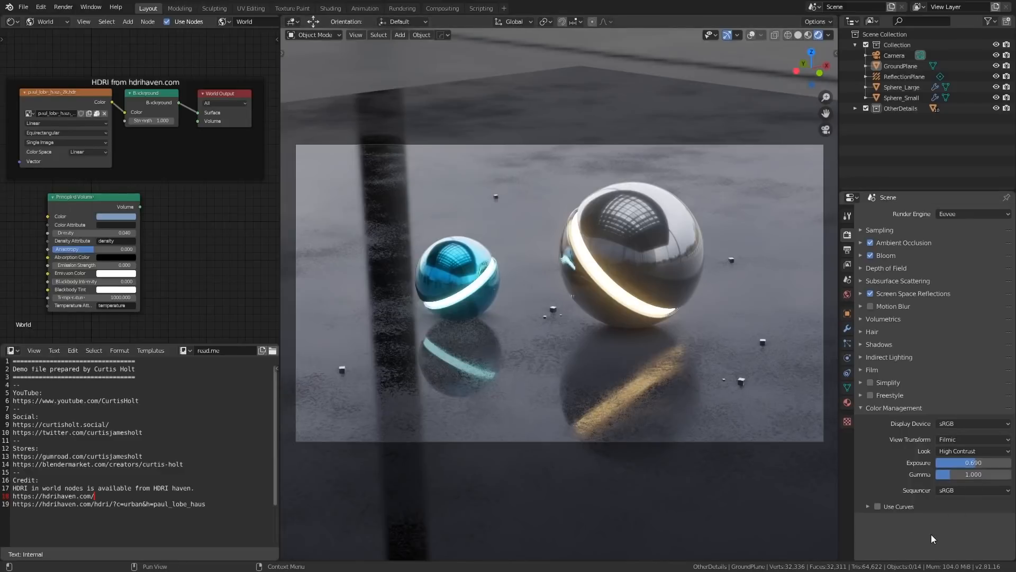
- Look through the Color Management Look options and preview the False Color view transform
left_click(981, 452)
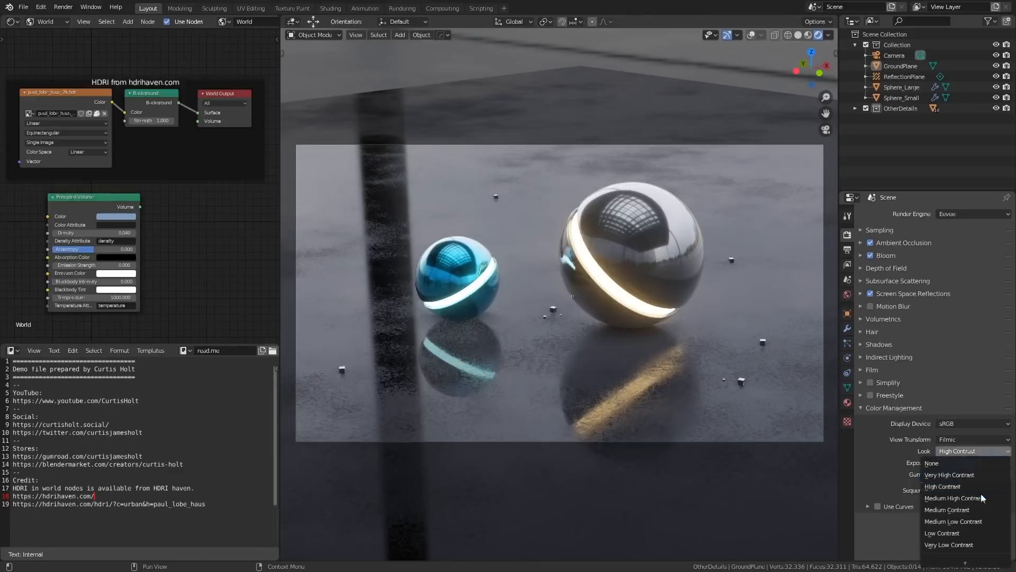
key("Escape")
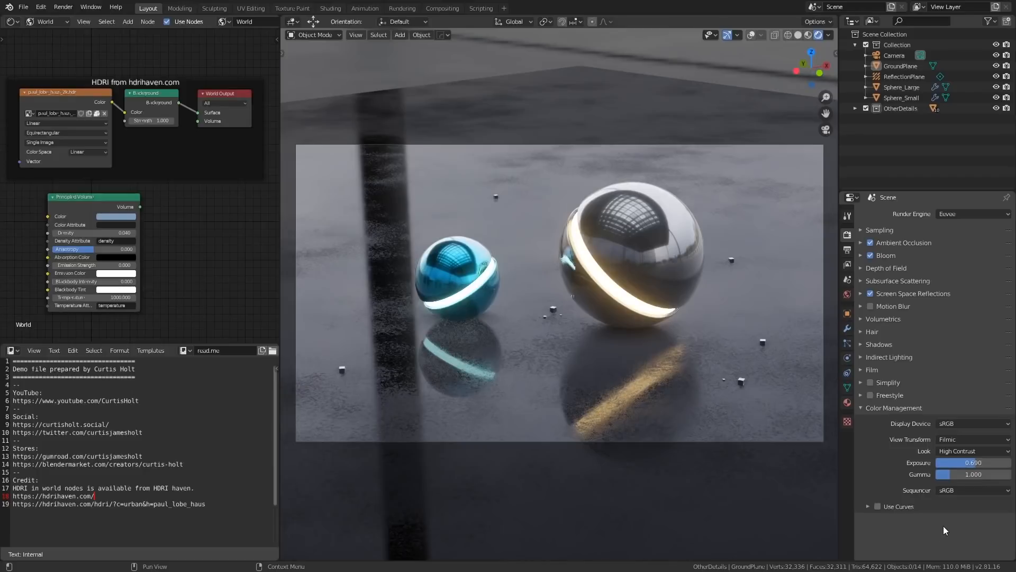
left_click(967, 440)
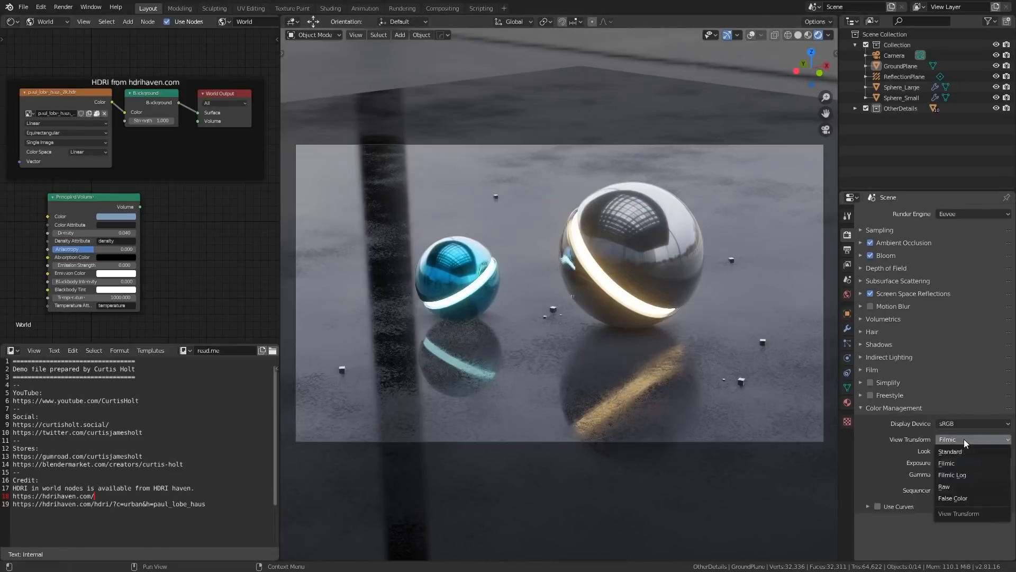
left_click(954, 500)
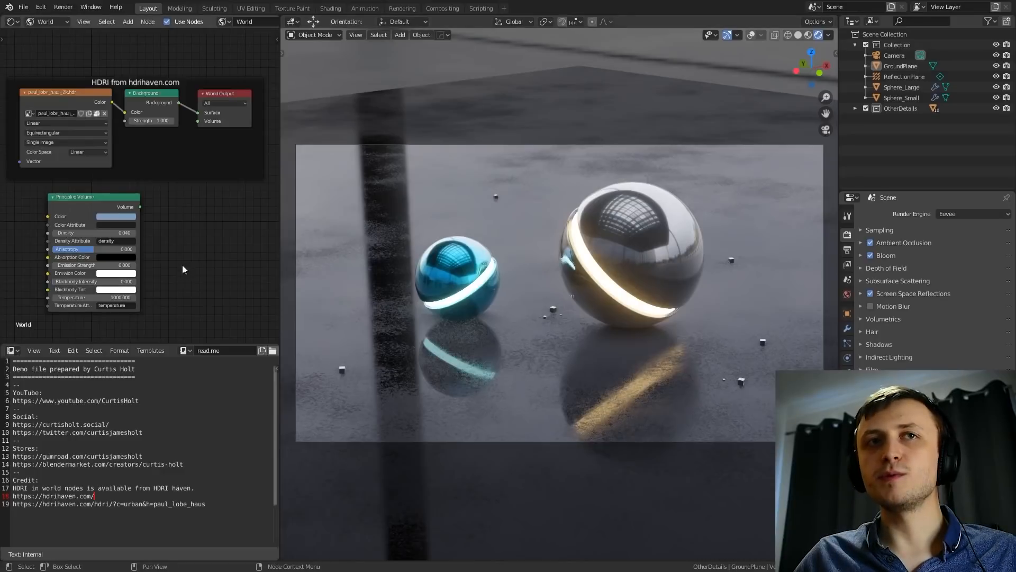
- Connect the Principled Volume node to the World Output's Volume input and inspect the haze around the large sphere
scroll(138, 213, "up", 2)
scroll(148, 205, "down", 1)
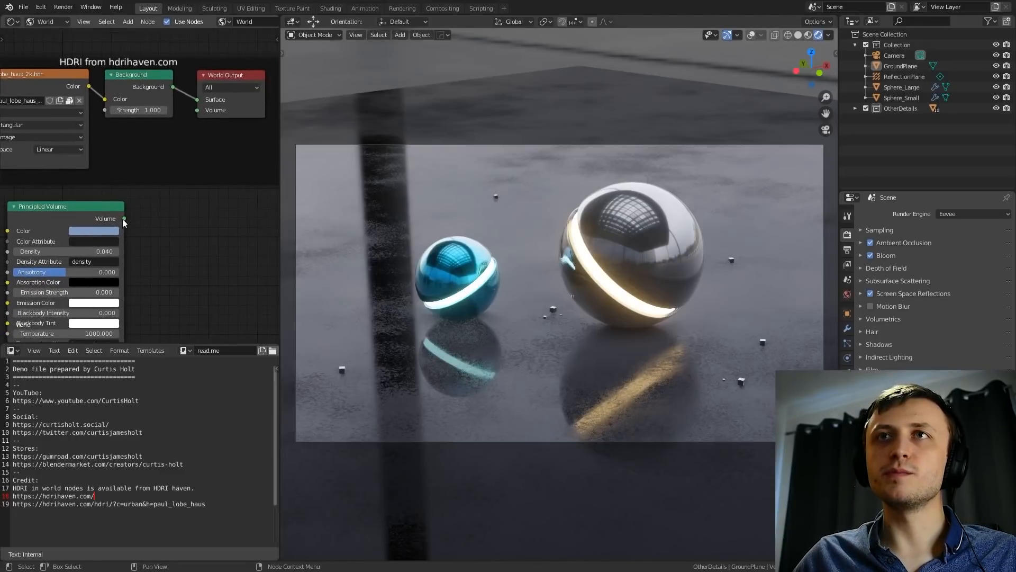
left_click_drag(122, 218, 203, 115)
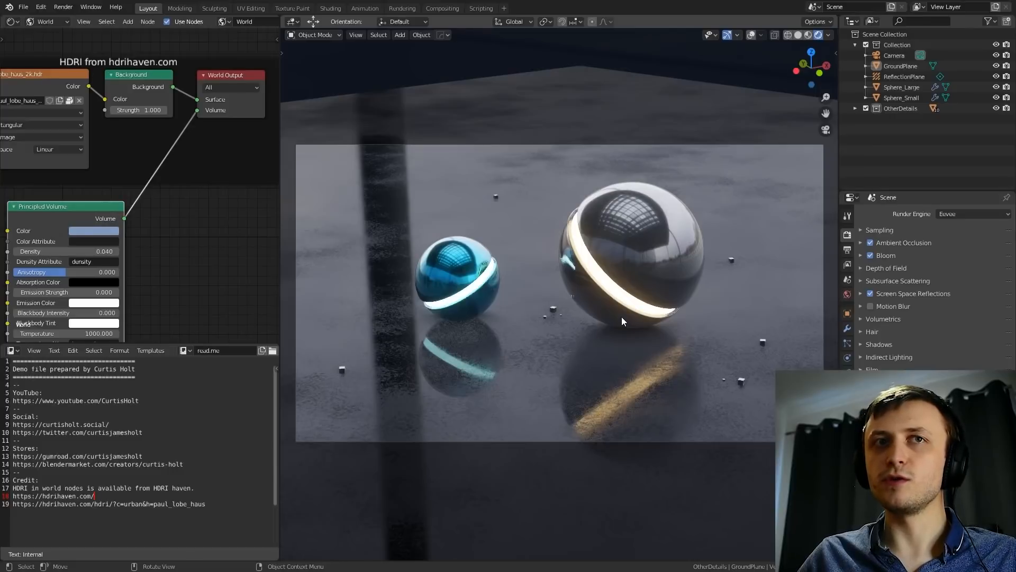
left_click_drag(726, 258, 637, 303, "shift")
scroll(637, 305, "up", 1)
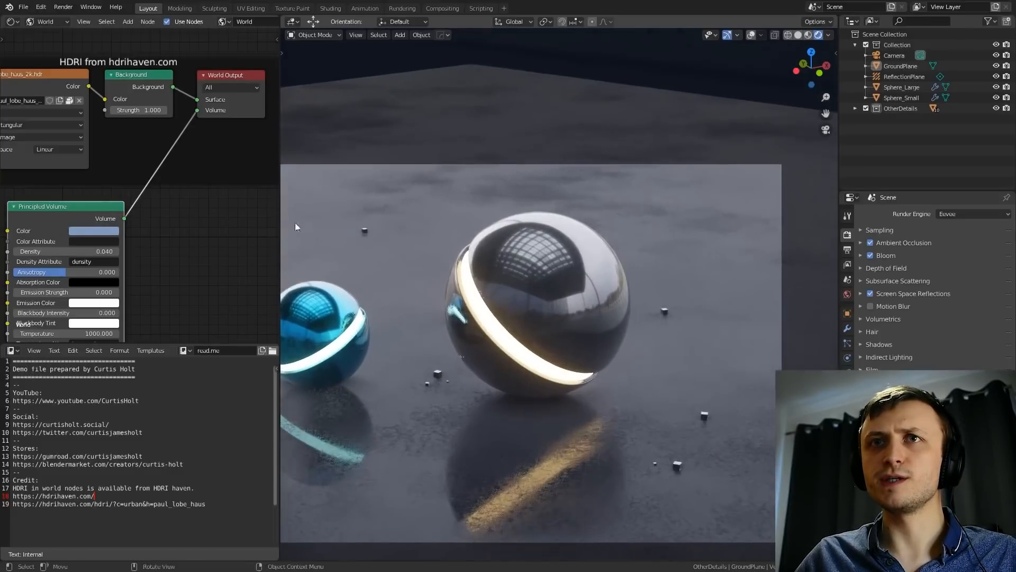
- Try a Principled Volume density of 0.130, compare the haze around both spheres, and undo the density change
left_click_drag(85, 251, 93, 252)
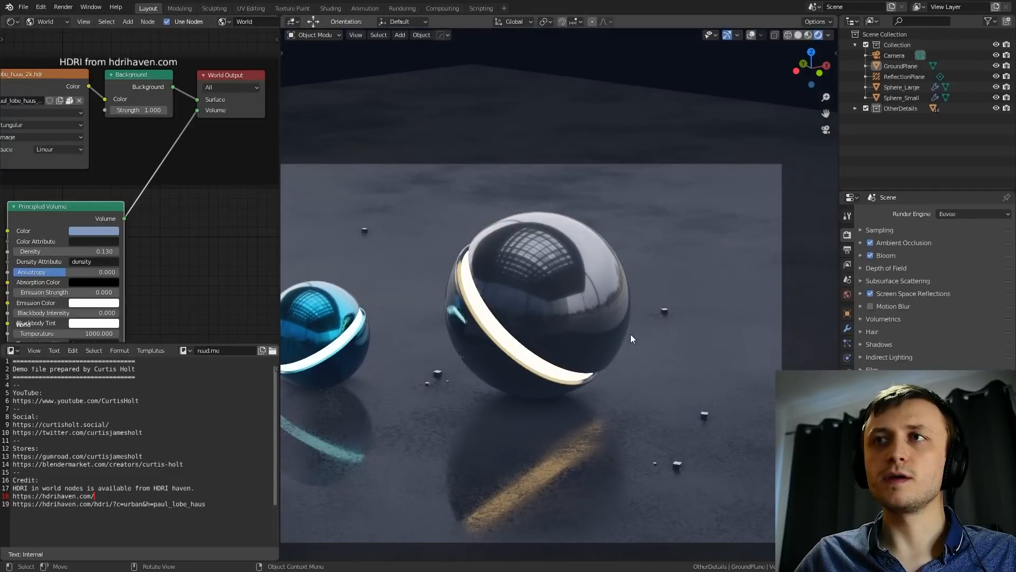
scroll(631, 334, "down", 2)
middle_click_drag(527, 336, 596, 316, "shift")
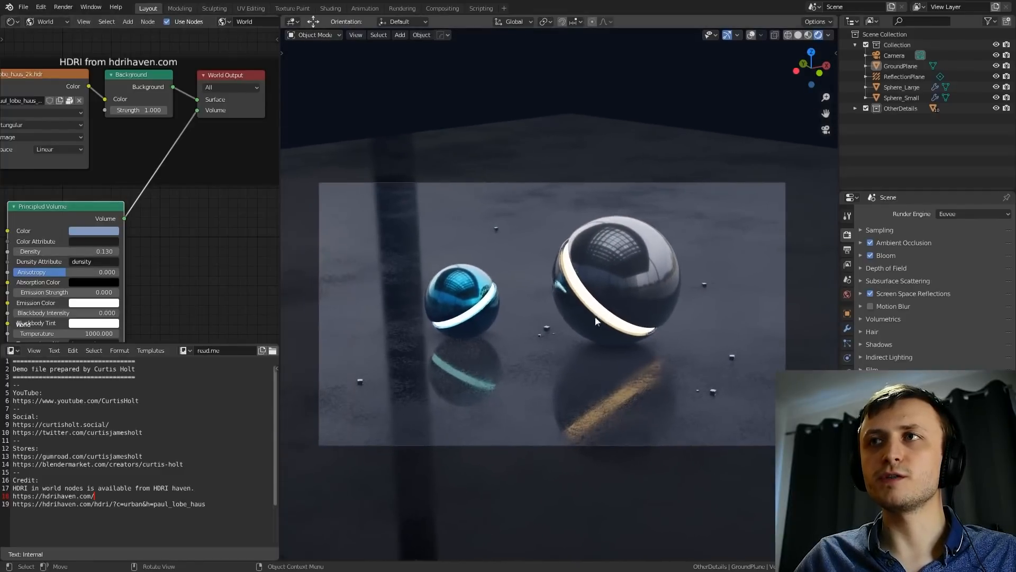
key("ctrl+z")
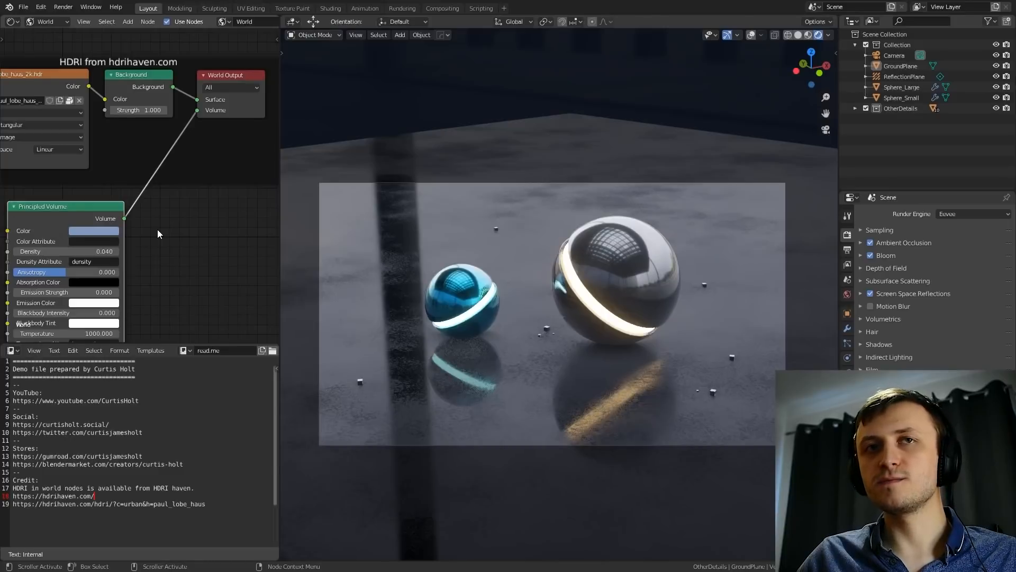
- Set the Principled Volume density to 0.340 and select the large sphere
left_click_drag(79, 251, 143, 252)
left_click(614, 265)
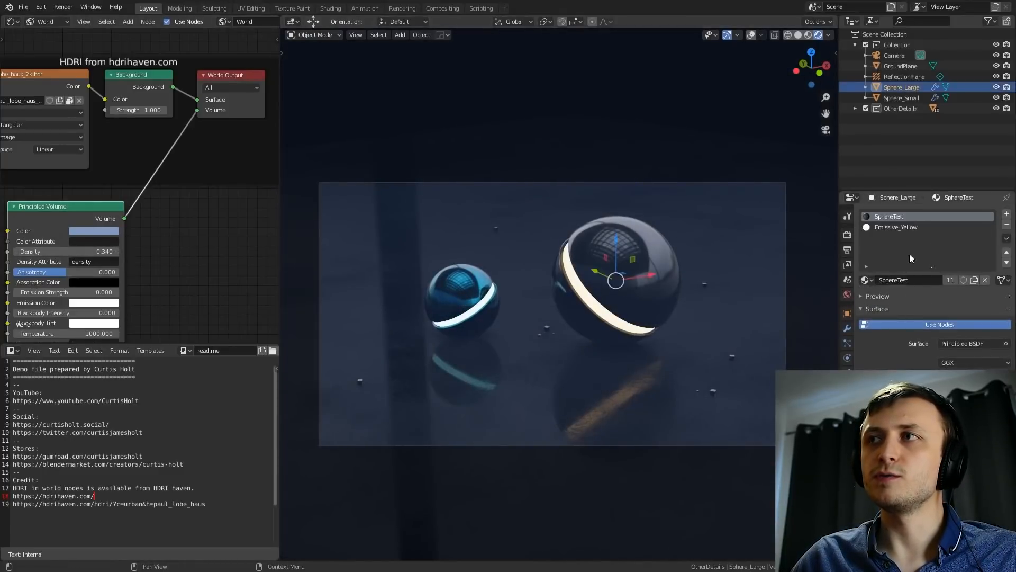
scroll(909, 255, "down", 1, "ctrl")
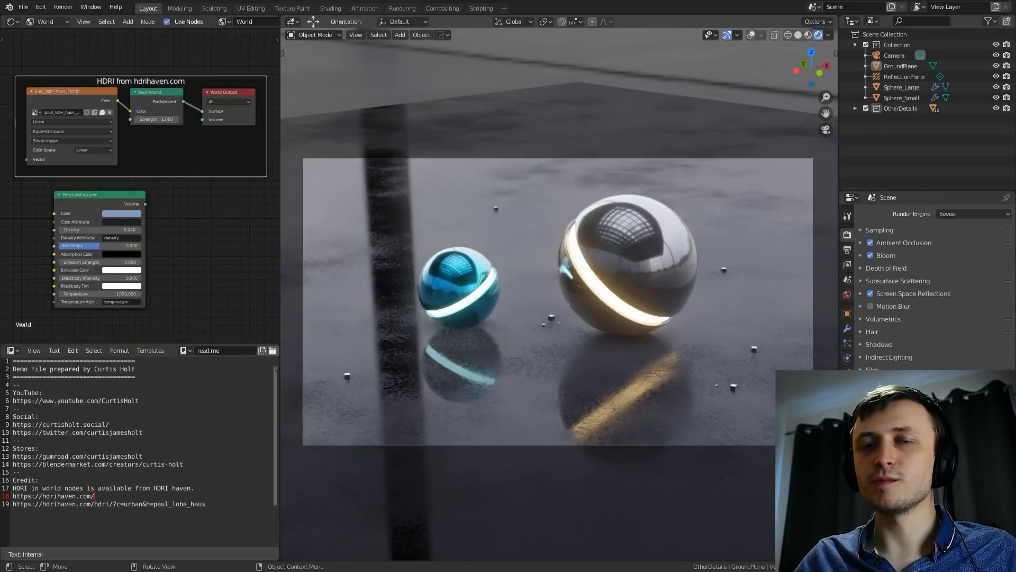
- Expand the Indirect Lighting render settings and show the Irradiance Volume light probe option without adding a probe
left_click(889, 357)
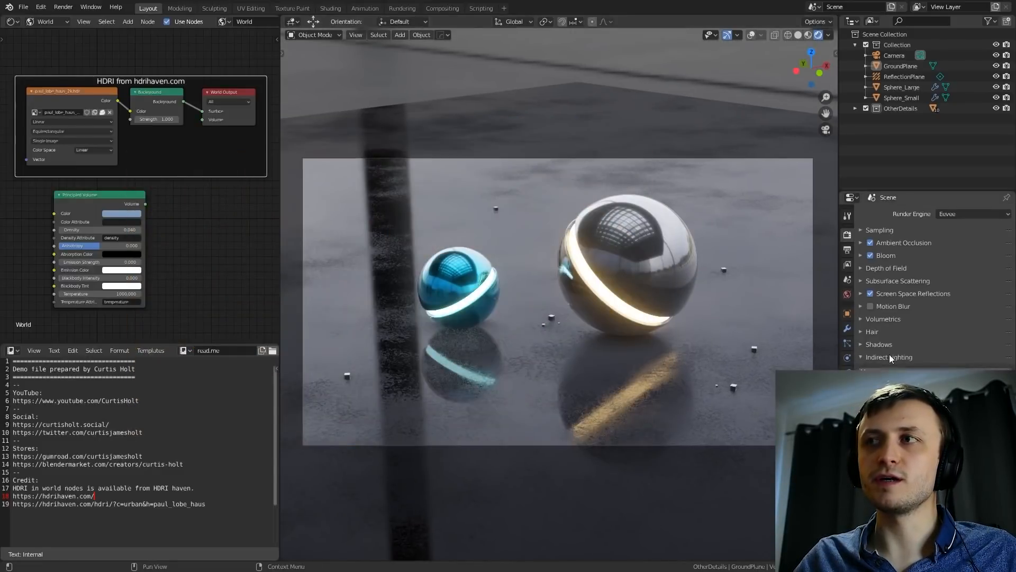
scroll(889, 357, "down", 4)
key("shift+a")
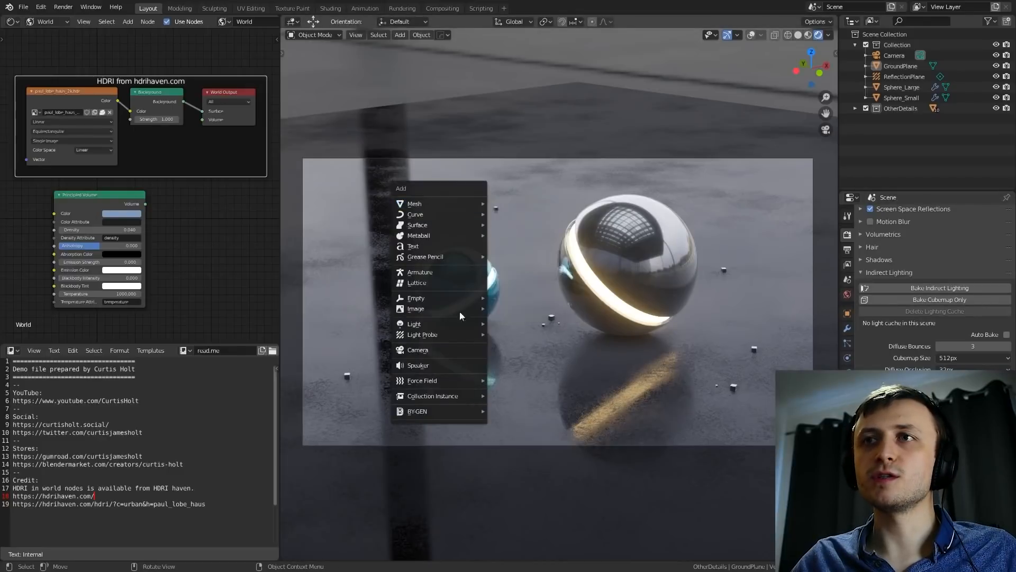
mouse_move(446, 334)
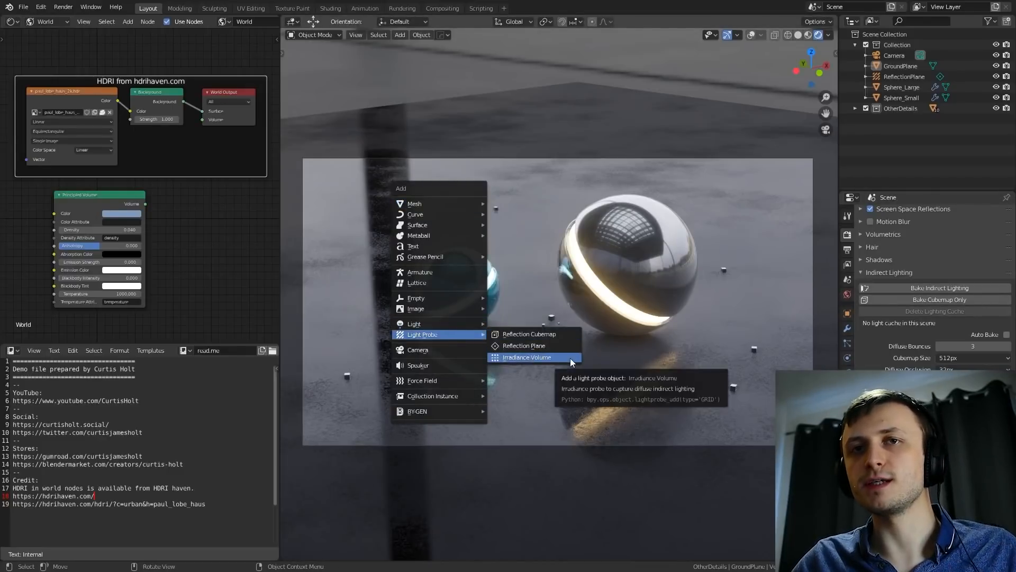
key("Escape")
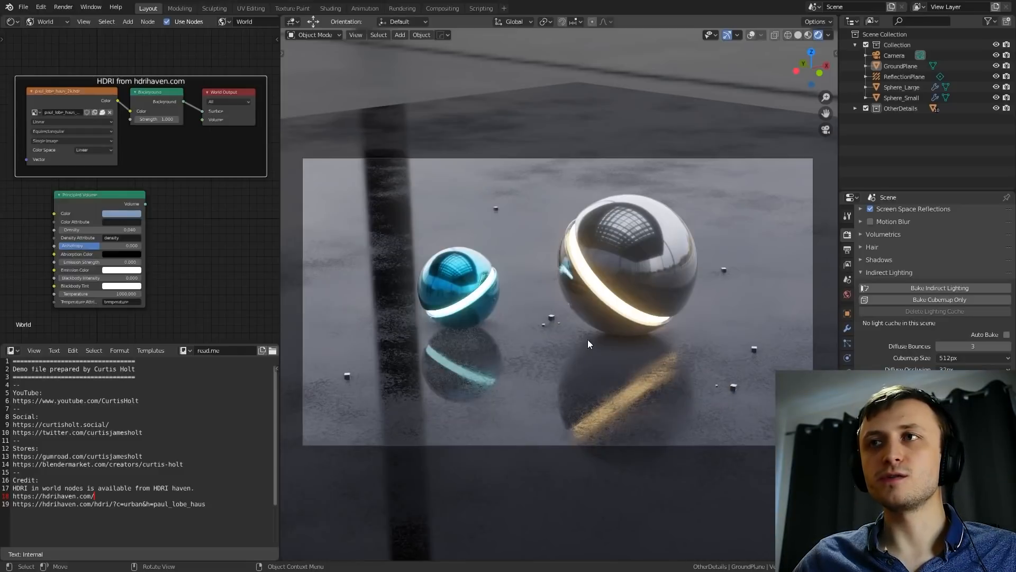